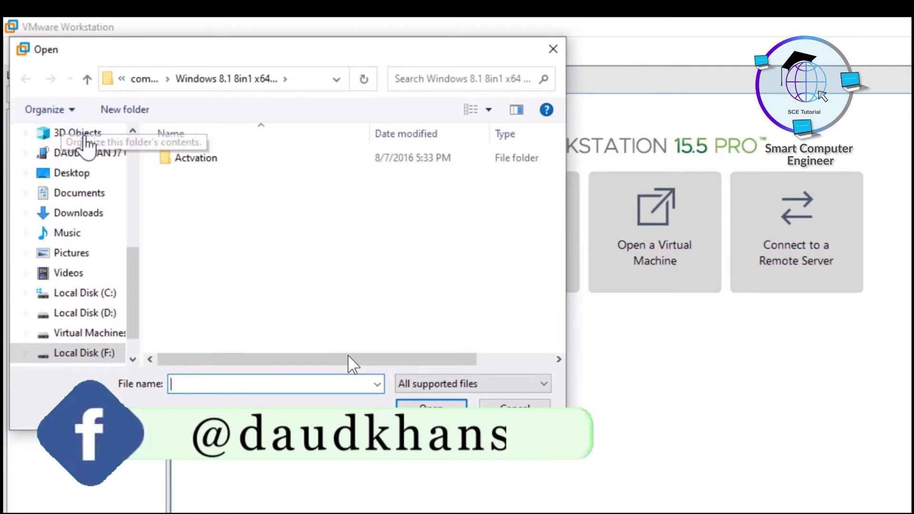
- Import PA-VM-ESX-10.0.1.ova from F:\PaloAlto as the new machine PA-VM-ESX-10.0.1
left_click_drag(138, 259, 141, 300)
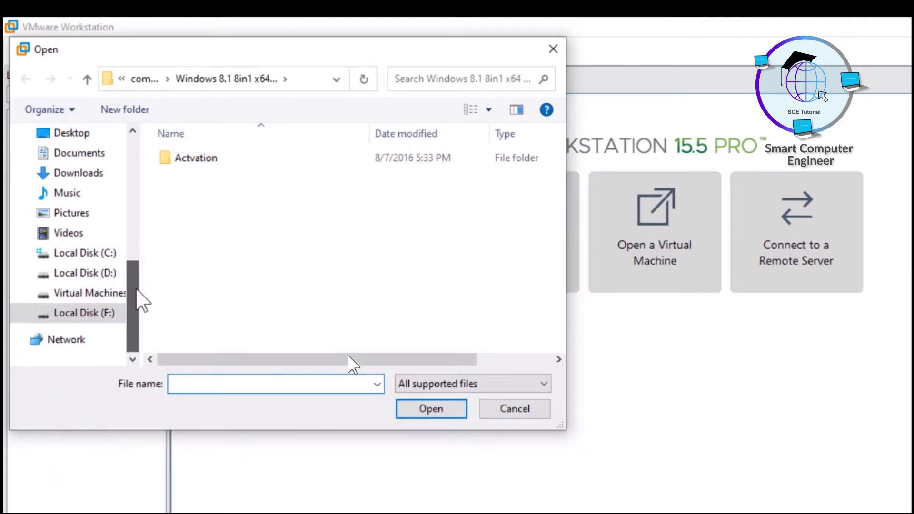
left_click(107, 313)
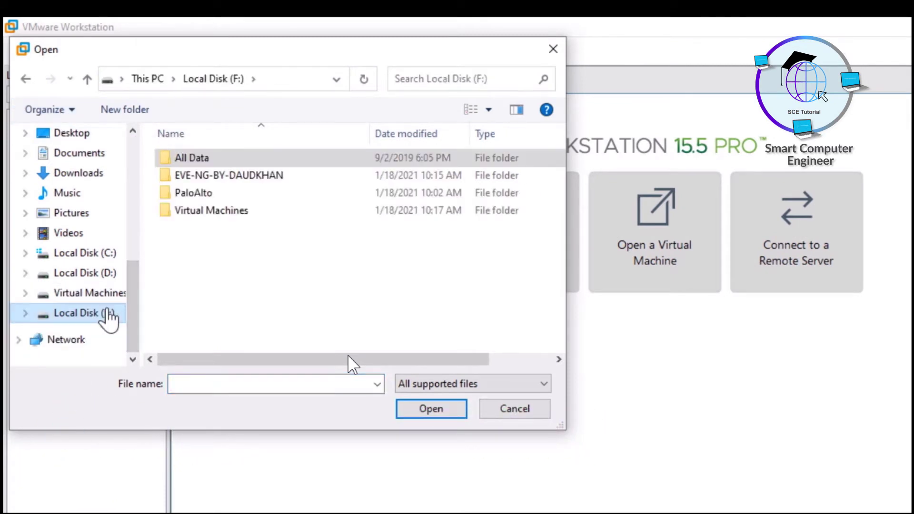
double_click(189, 198)
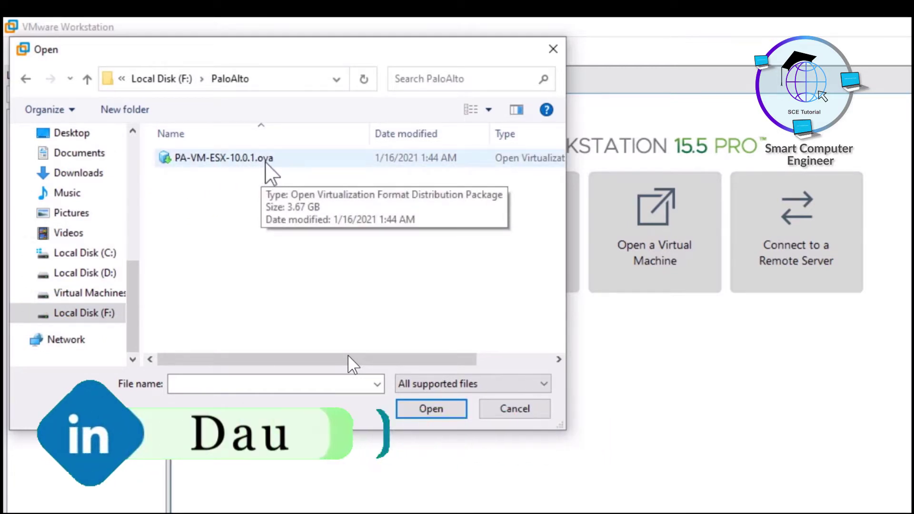
left_click(233, 161)
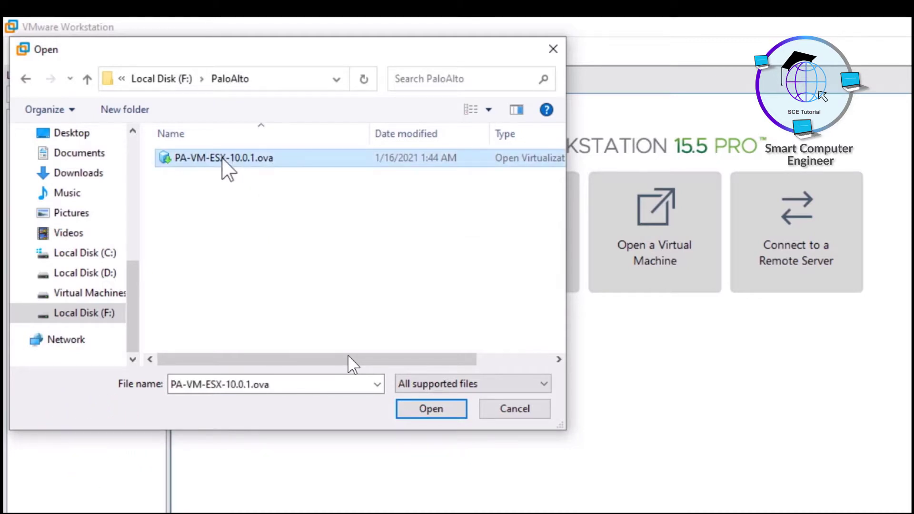
left_click(431, 414)
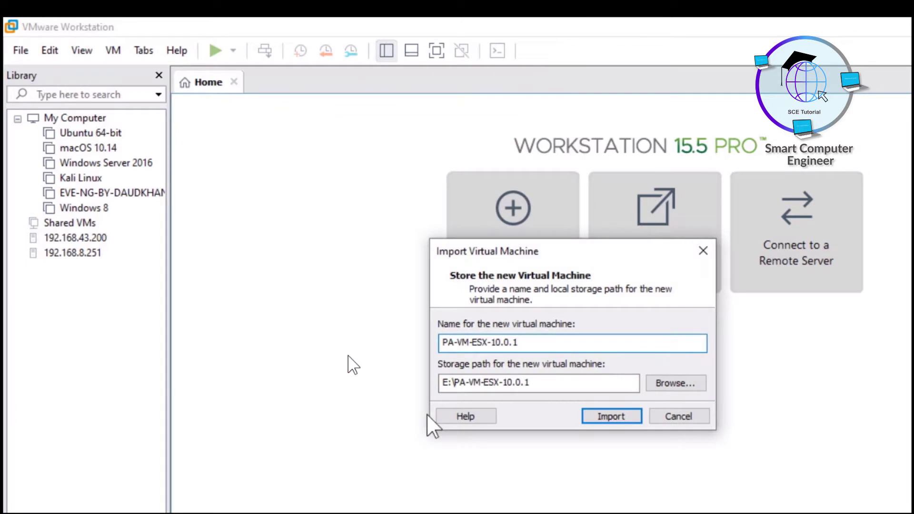
left_click(602, 416)
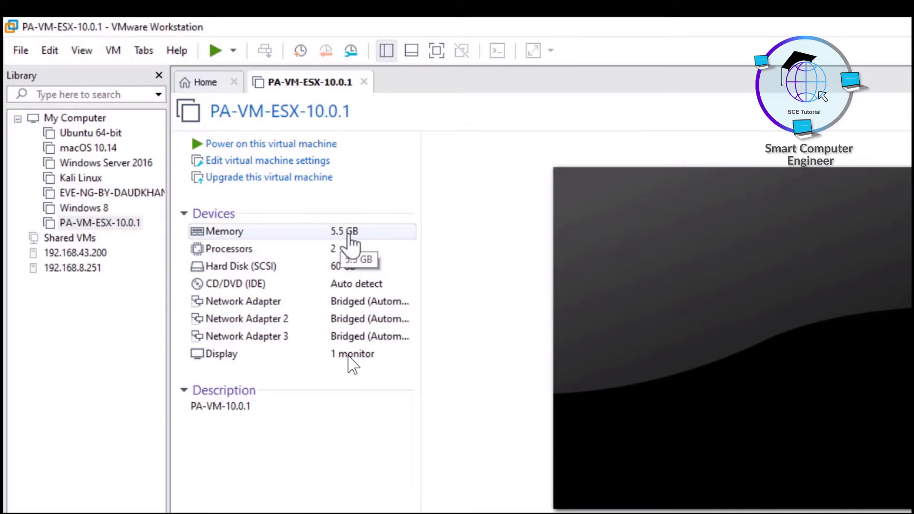
- Raise PA-VM-ESX-10.0.1's memory from 5.5 GB to 8 GB (8192 MB)
left_click(351, 239)
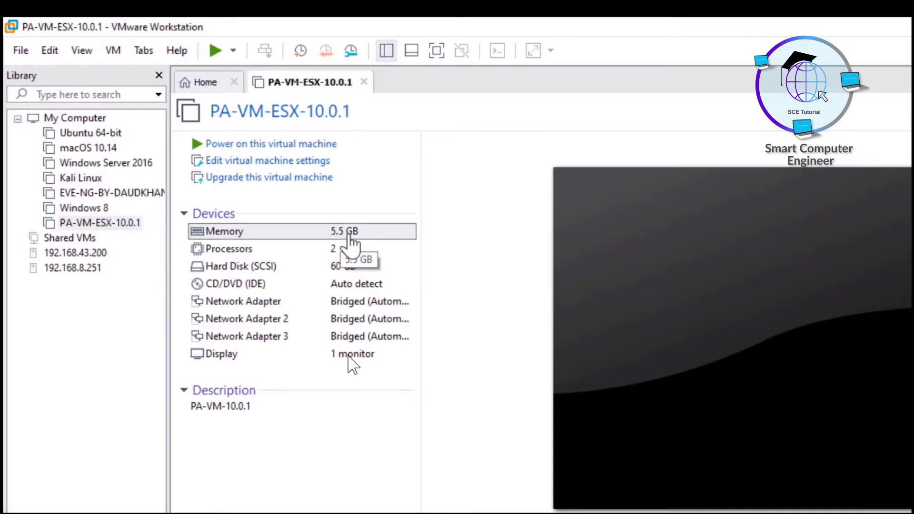
double_click(352, 239)
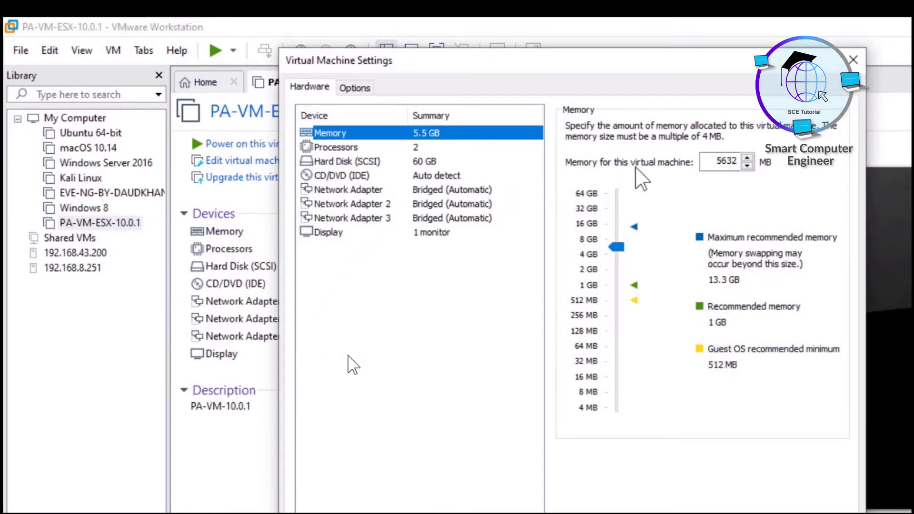
left_click_drag(617, 247, 616, 238)
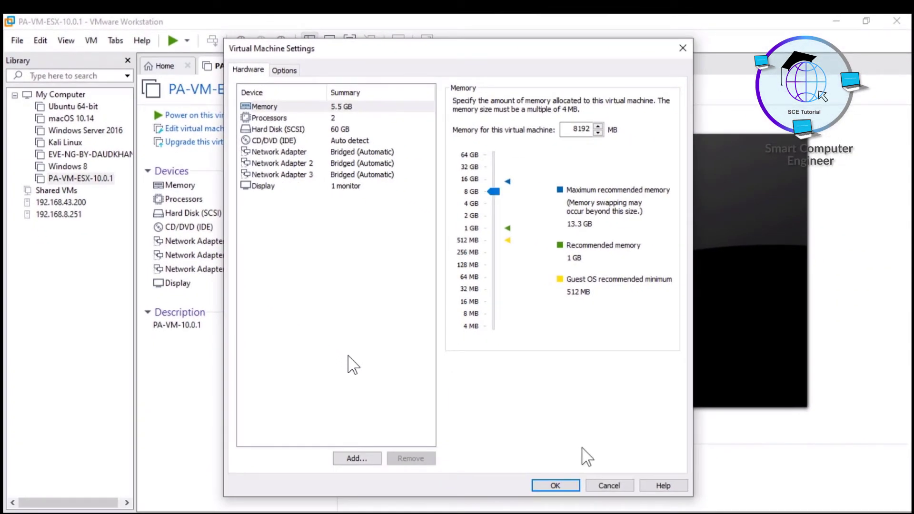
left_click(554, 486)
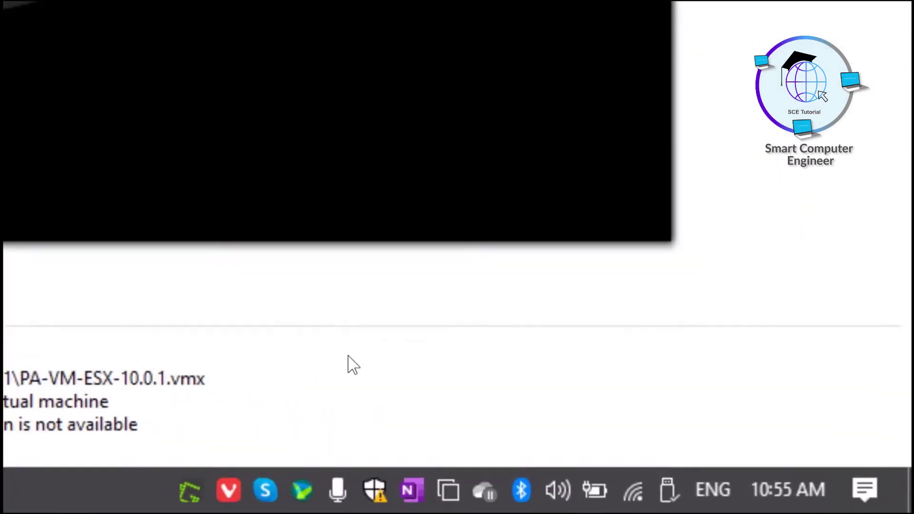
mouse_move(567, 504)
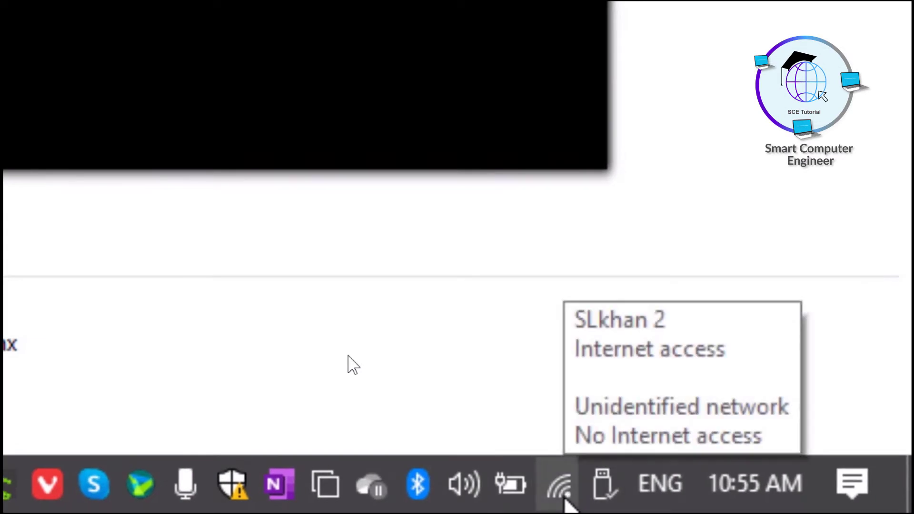
right_click(565, 499)
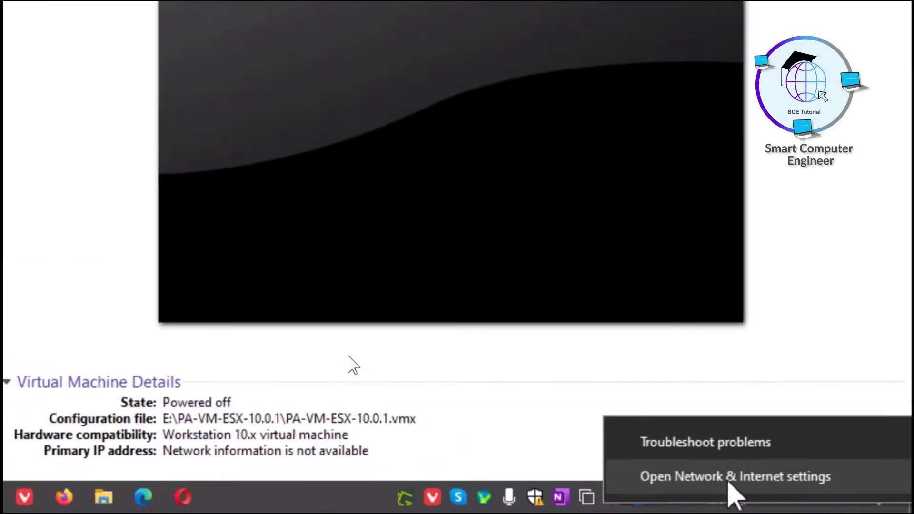
left_click(729, 481)
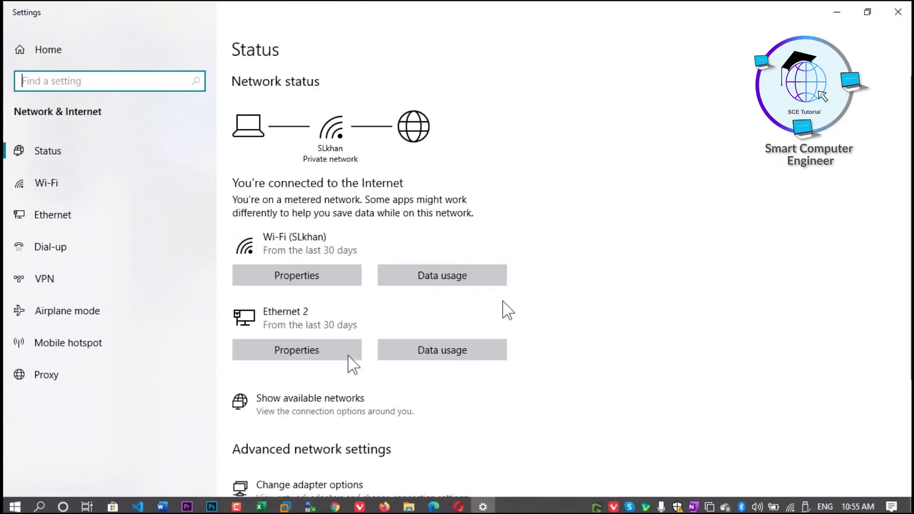
left_click(314, 486)
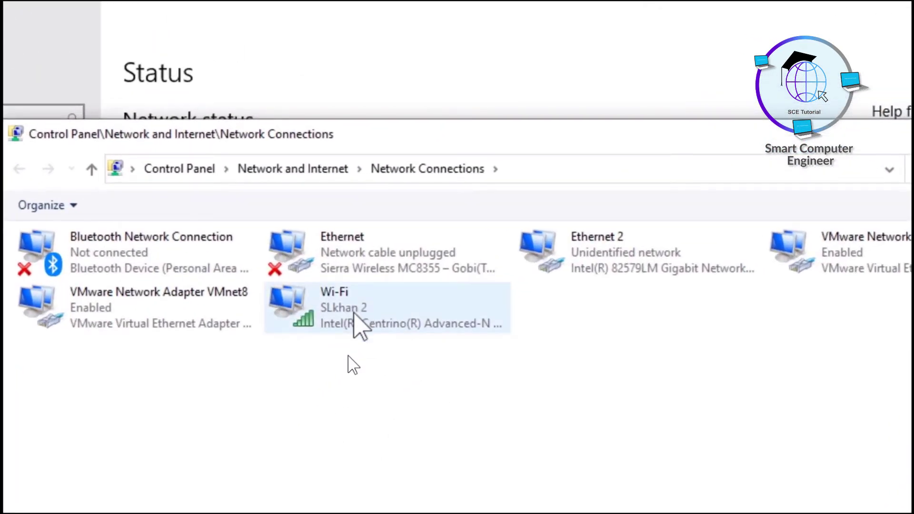
left_click(353, 313)
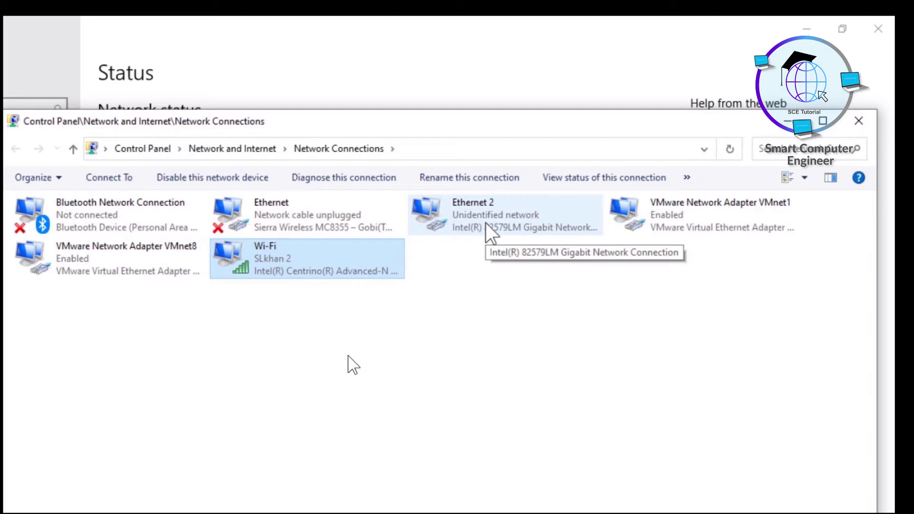
left_click(857, 122)
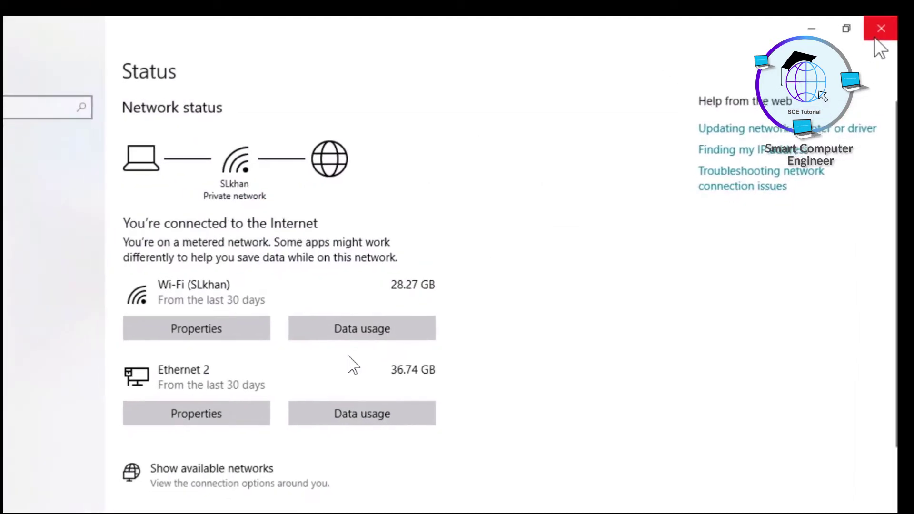
left_click(878, 28)
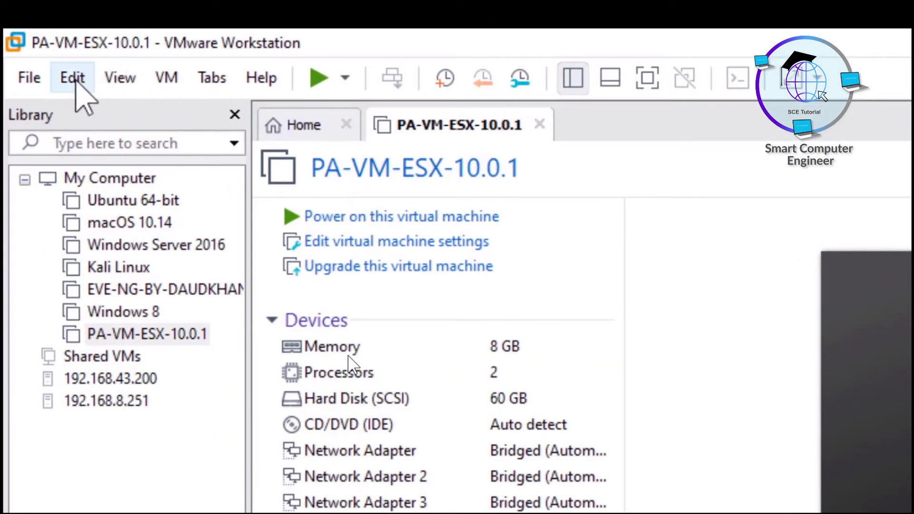
- In the Virtual Network Editor, bridge VMnet0 to the Intel(R) Centrino(R) Advanced-N 6205 adapter and save
left_click(74, 80)
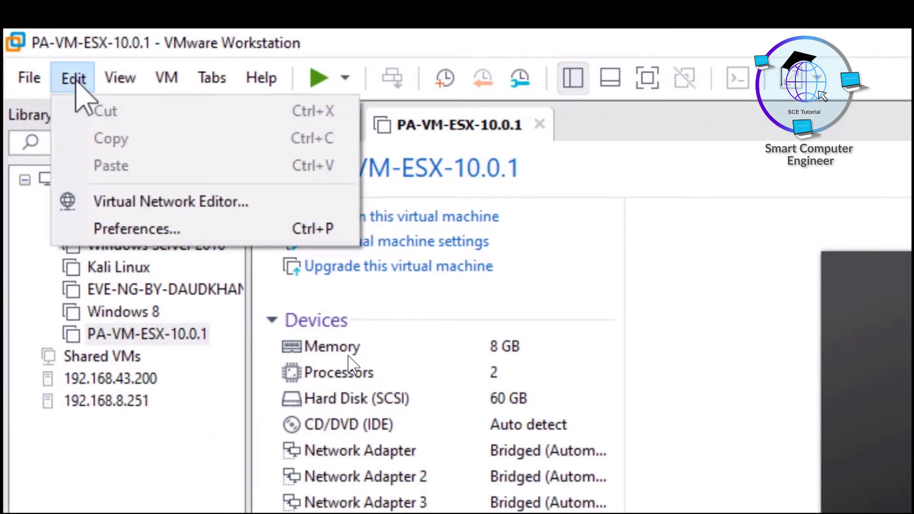
left_click(145, 203)
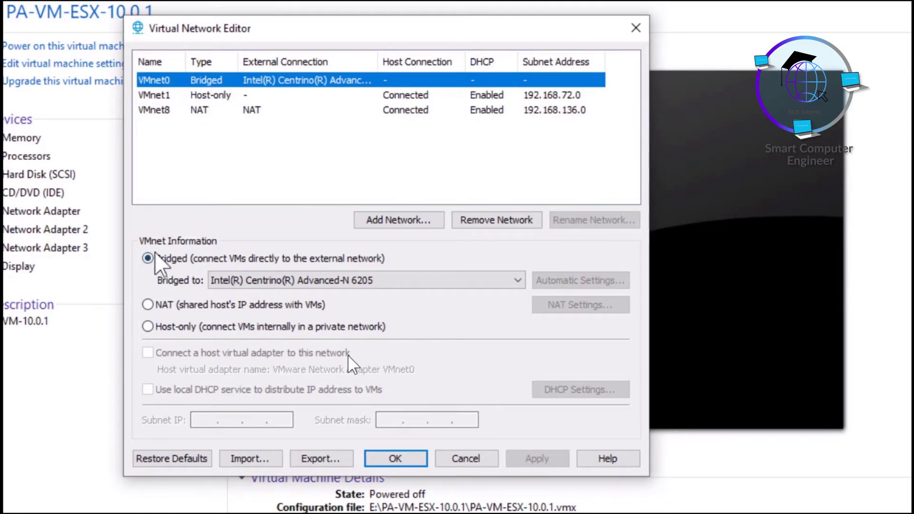
left_click(366, 281)
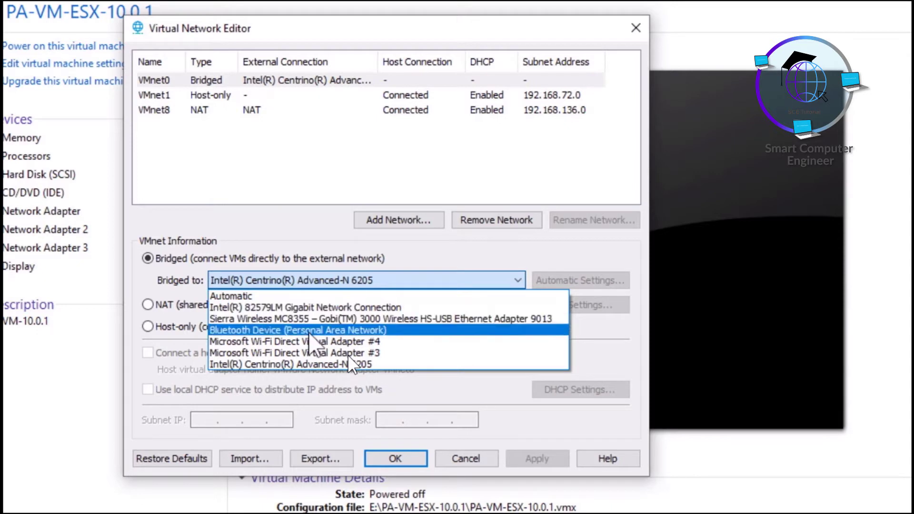
left_click(310, 364)
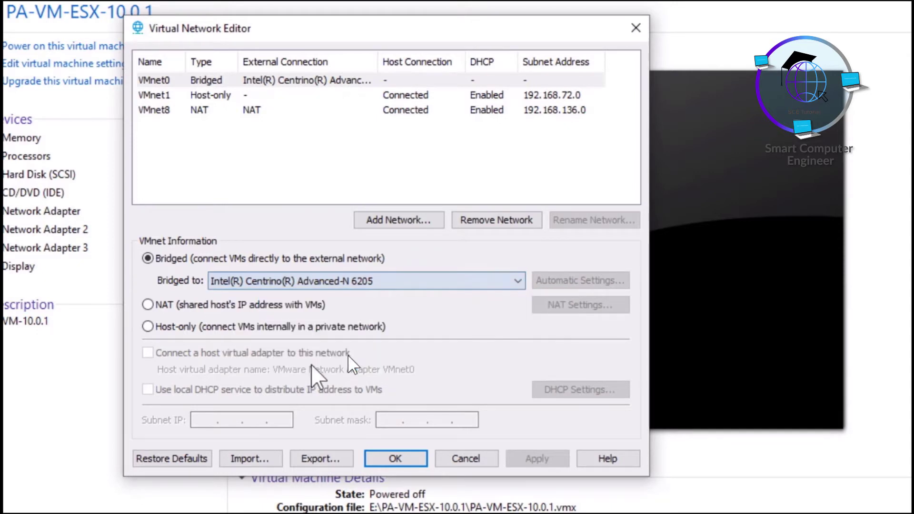
left_click(388, 457)
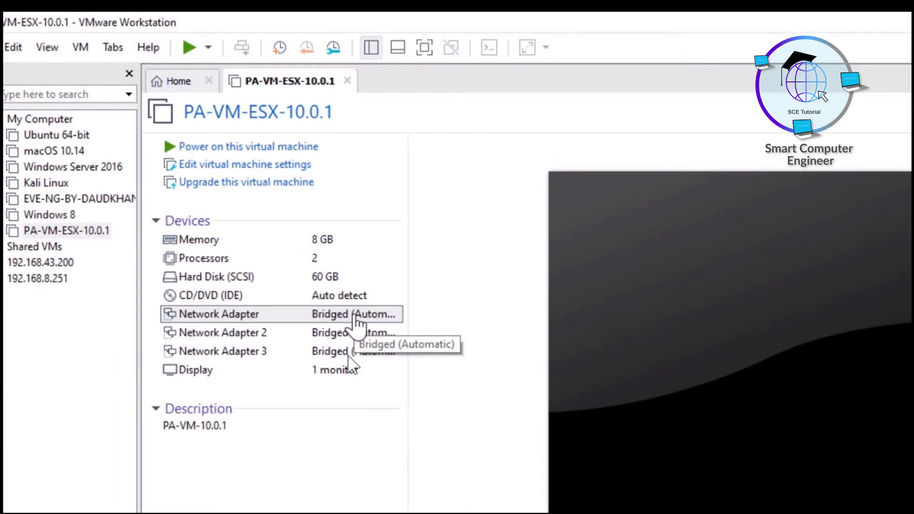
- Connect Network Adapters 1 and 2 to Custom VMnet0
double_click(355, 315)
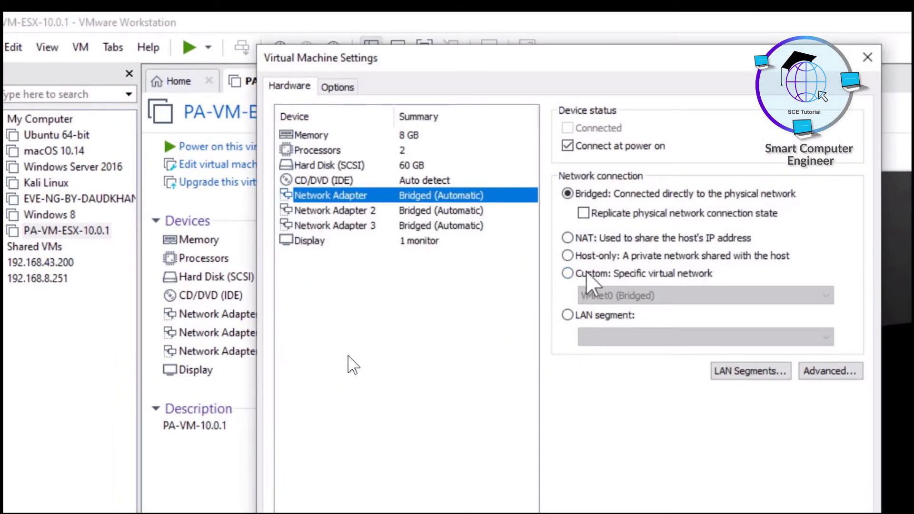
left_click(586, 274)
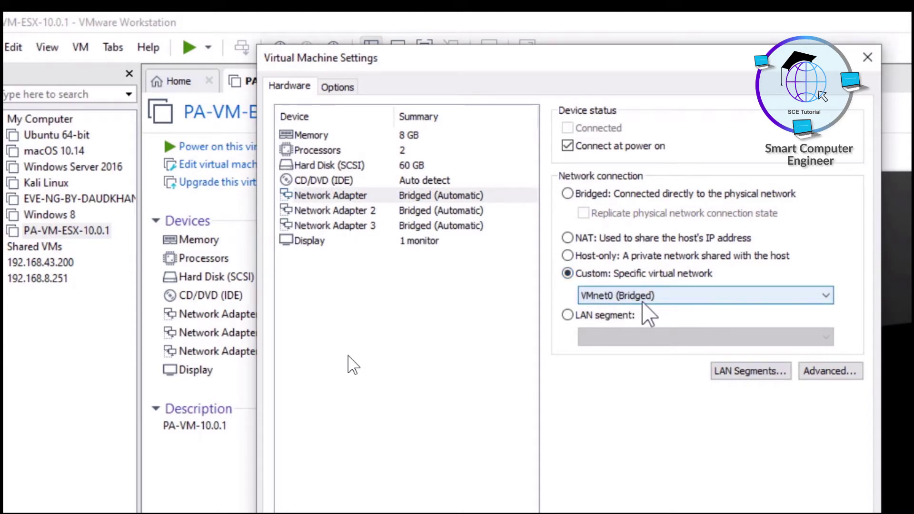
left_click(409, 213)
left_click(572, 273)
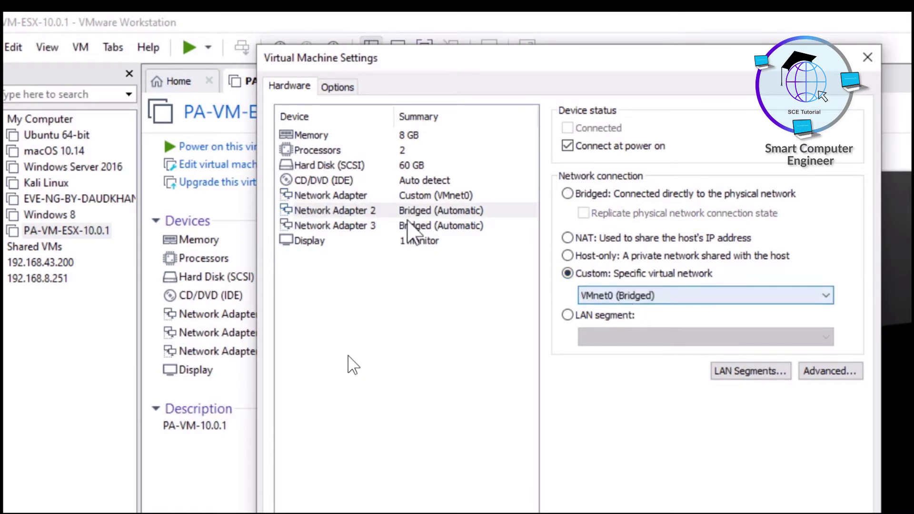
- Create a LAN segment named 'Local Area Network' and assign it to Network Adapter 3
left_click(388, 226)
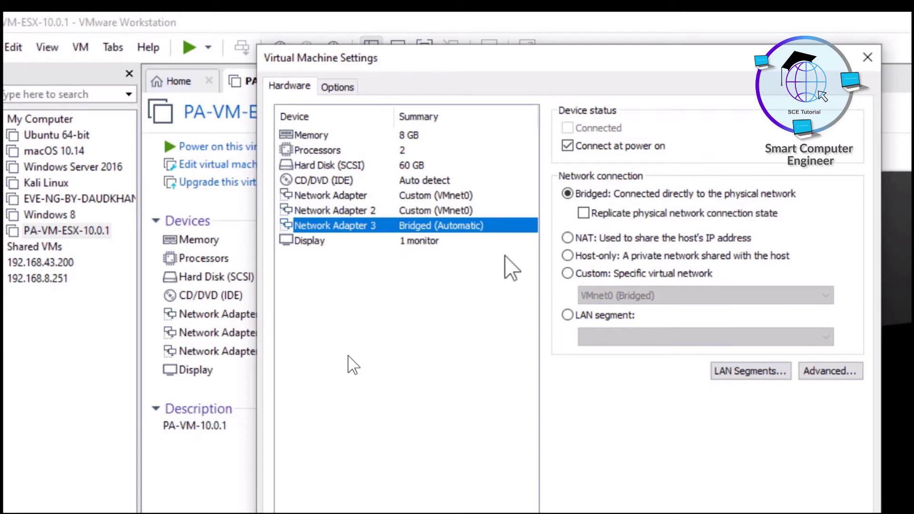
left_click(568, 315)
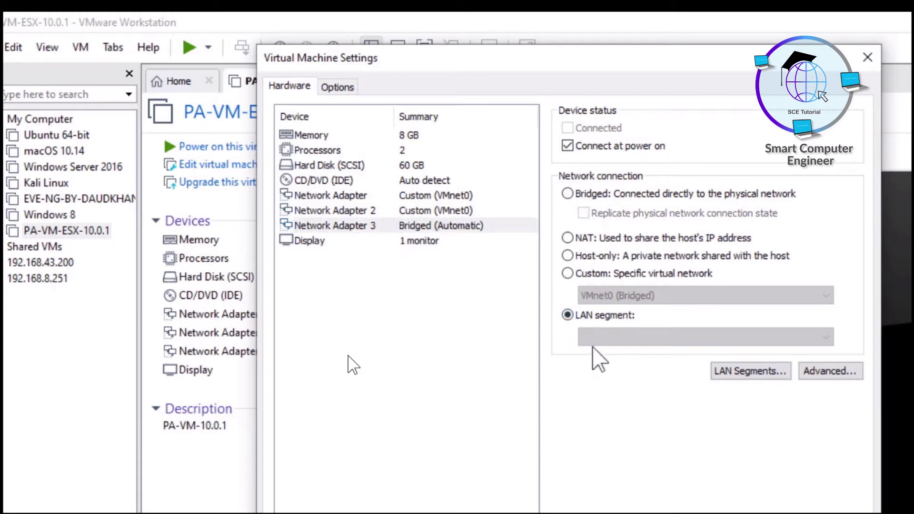
left_click(734, 370)
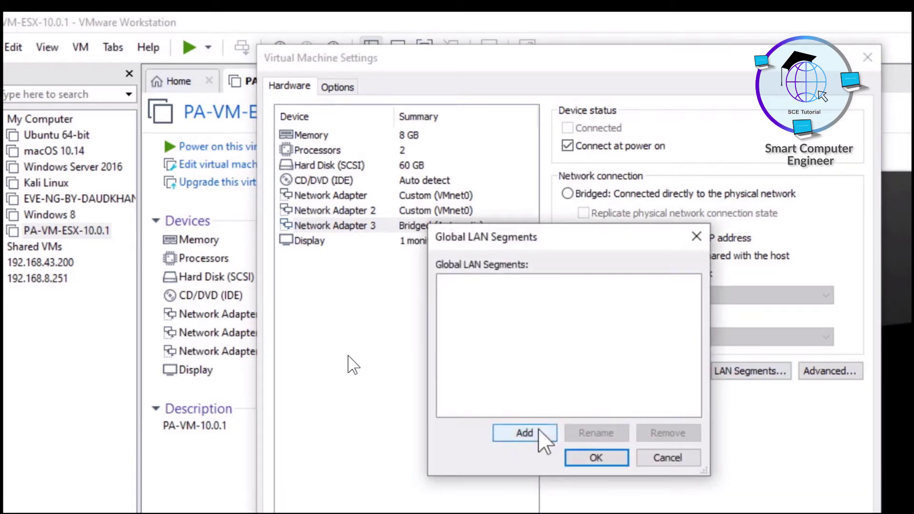
left_click(534, 433)
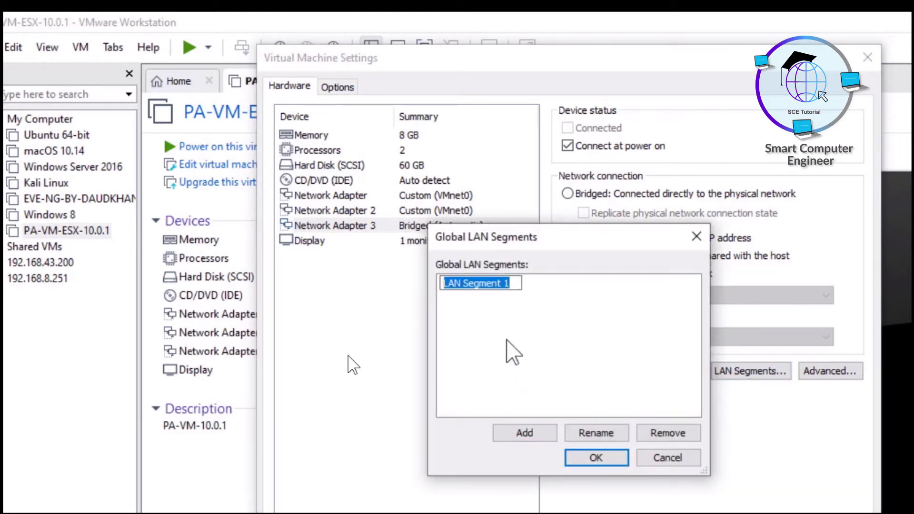
type("Local Area Network")
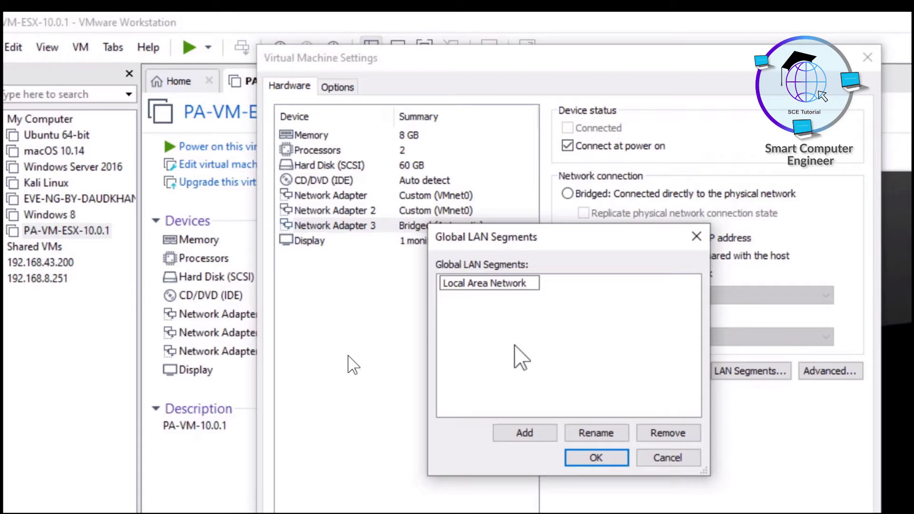
key("Return")
left_click(595, 458)
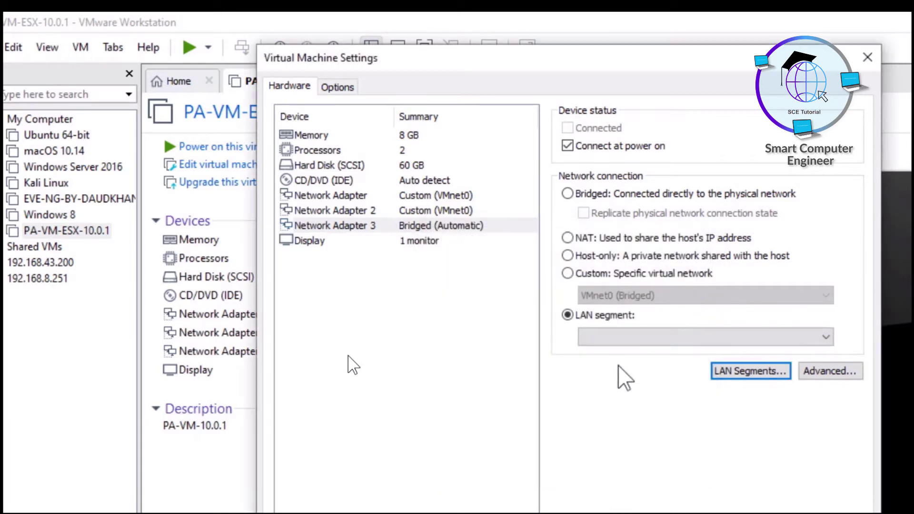
left_click(809, 334)
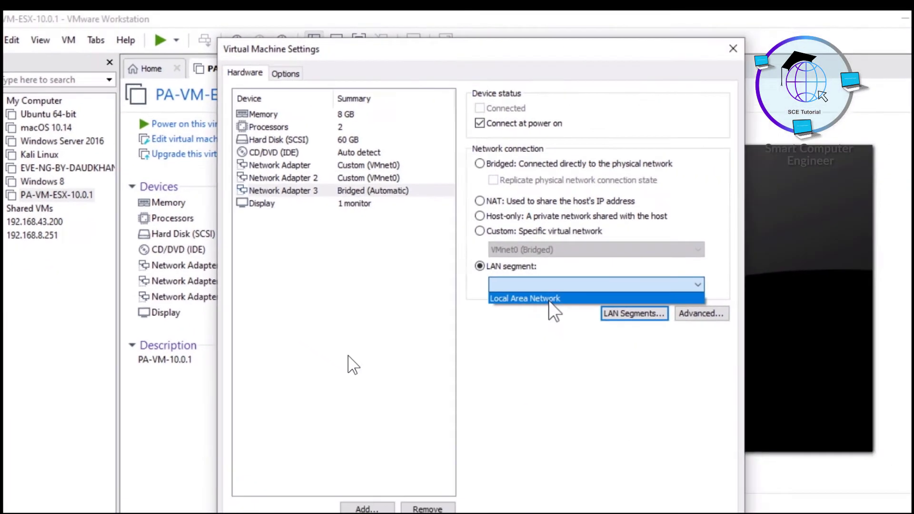
left_click(633, 353)
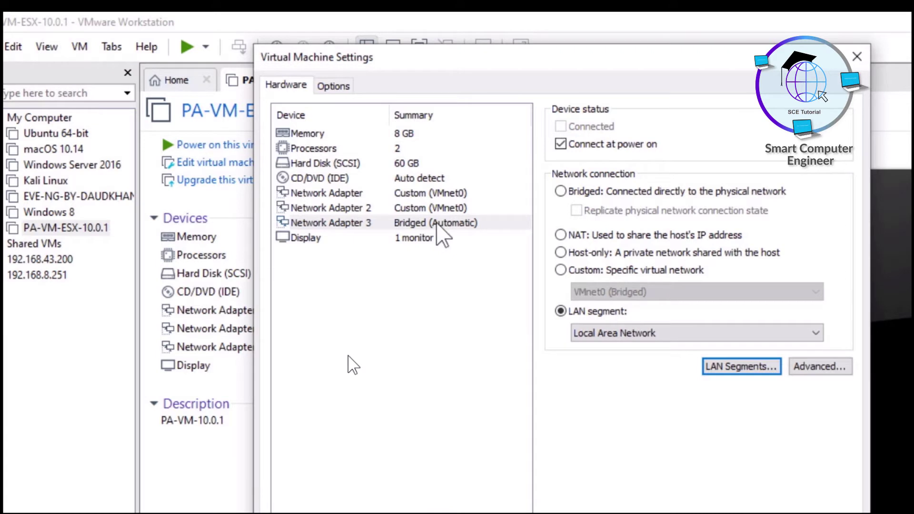
- Switch Network Adapters 1 and 2 to NAT
left_click(430, 193)
left_click(430, 208)
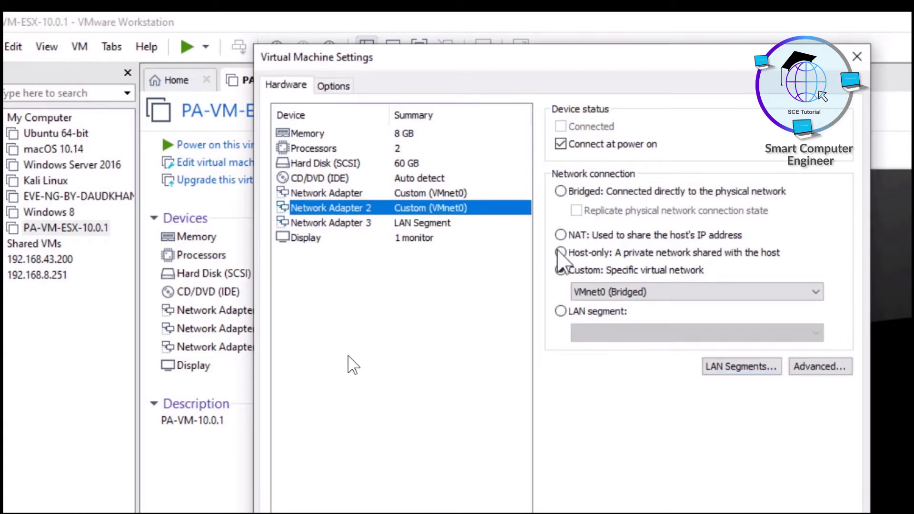
left_click(561, 235)
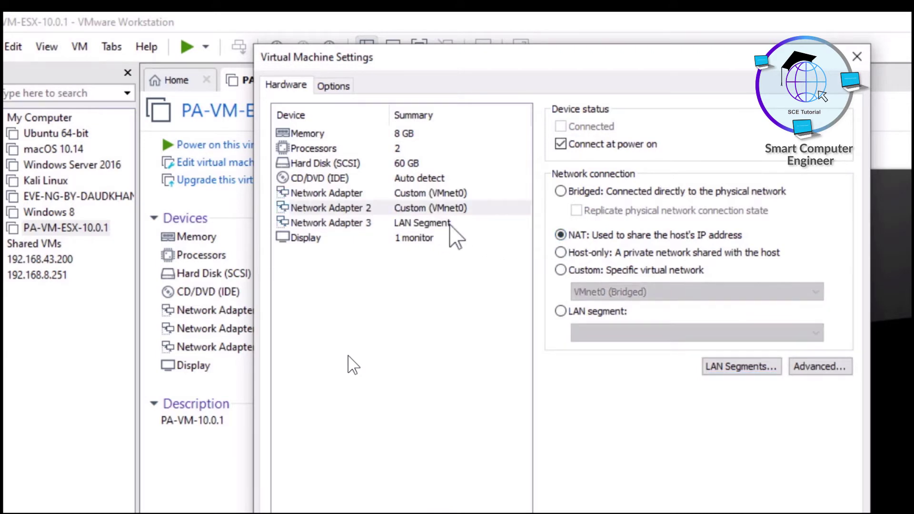
left_click(424, 193)
left_click(560, 235)
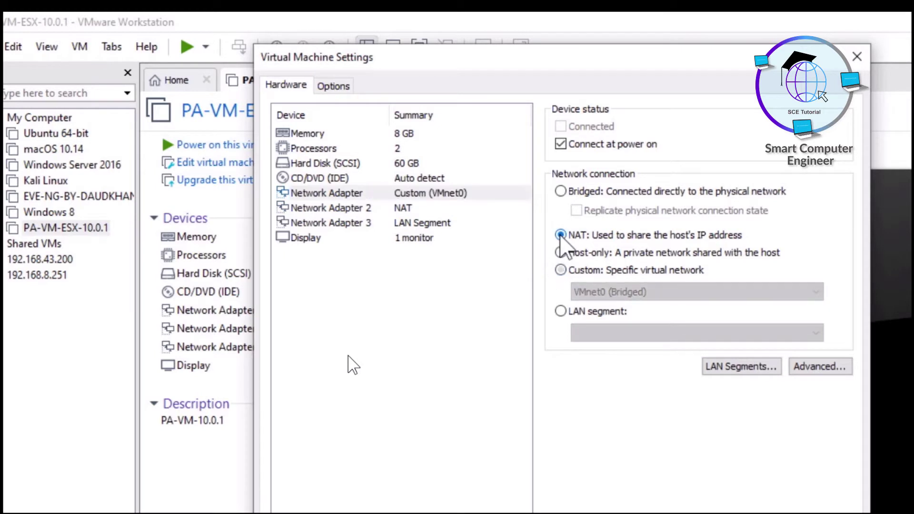
- Return Adapters 1 and 2 to Custom VMnet0, save the settings, and power on PA-VM-ESX-10.0.1
left_click(421, 209)
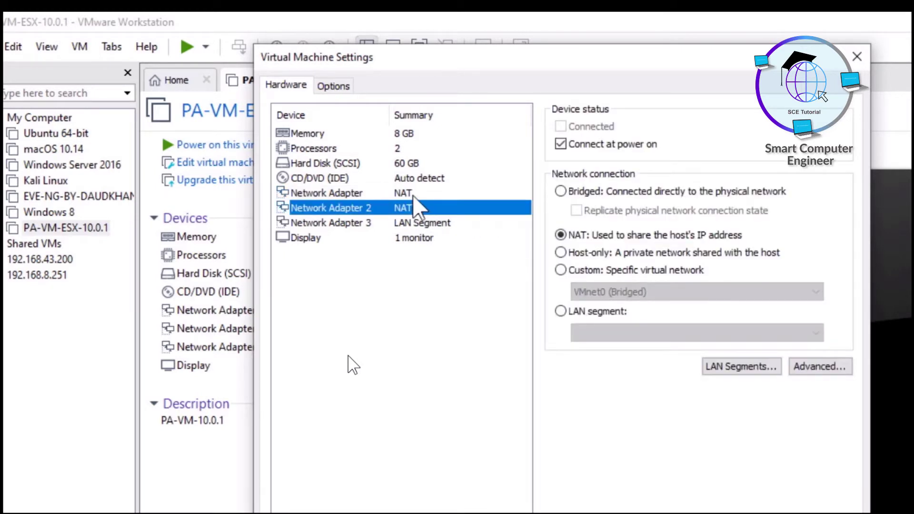
left_click(422, 193)
left_click(571, 269)
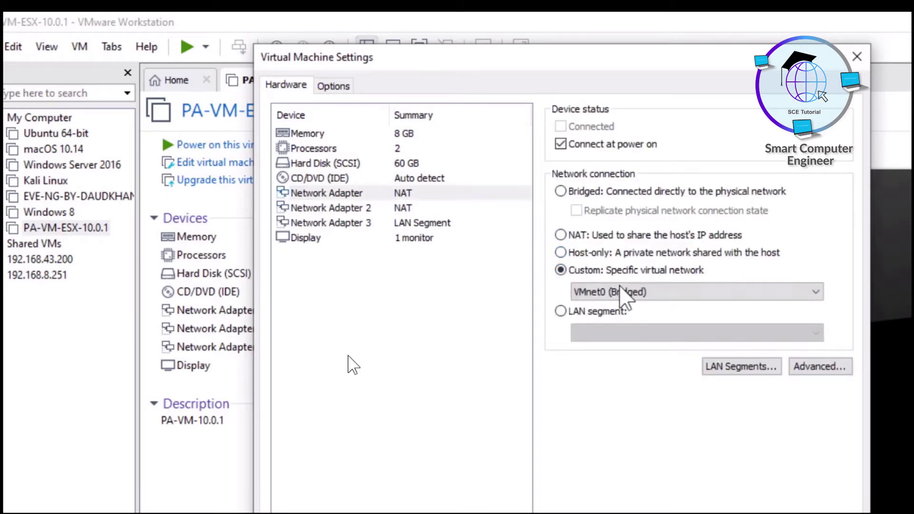
left_click(399, 210)
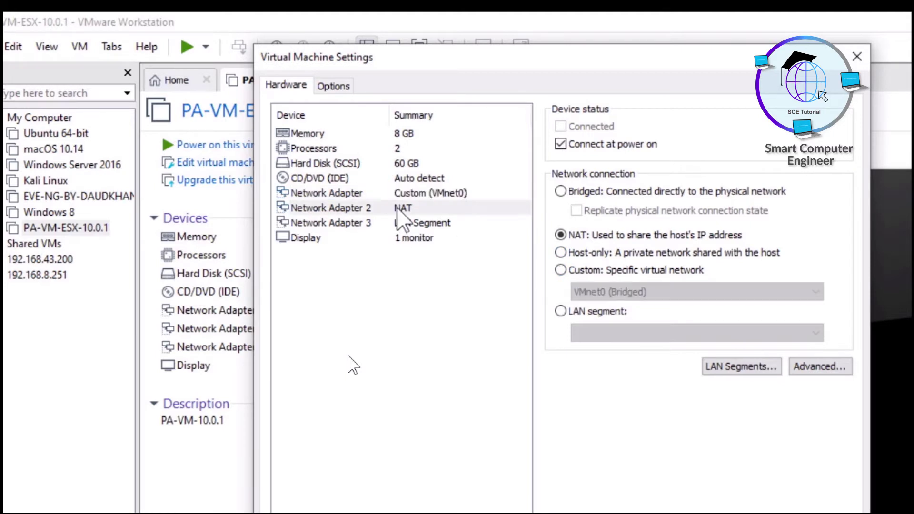
left_click(571, 270)
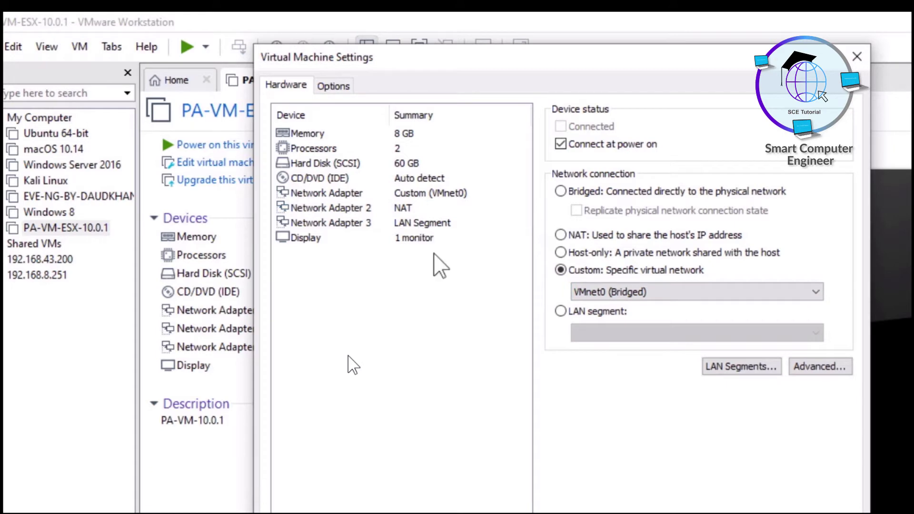
left_click(405, 194)
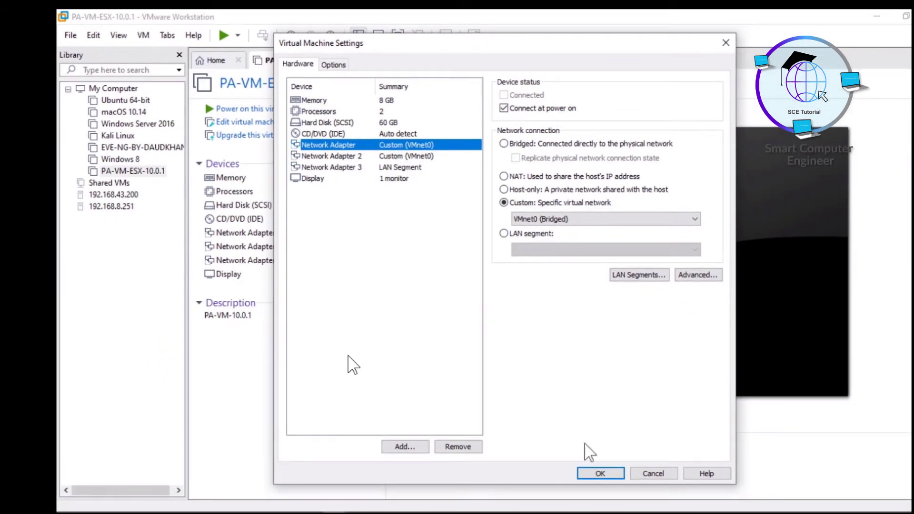
left_click(600, 474)
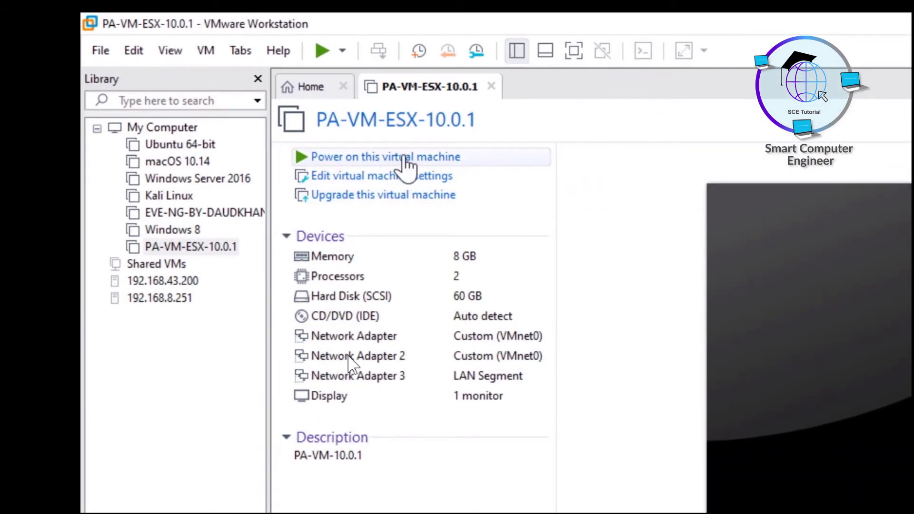
left_click(406, 158)
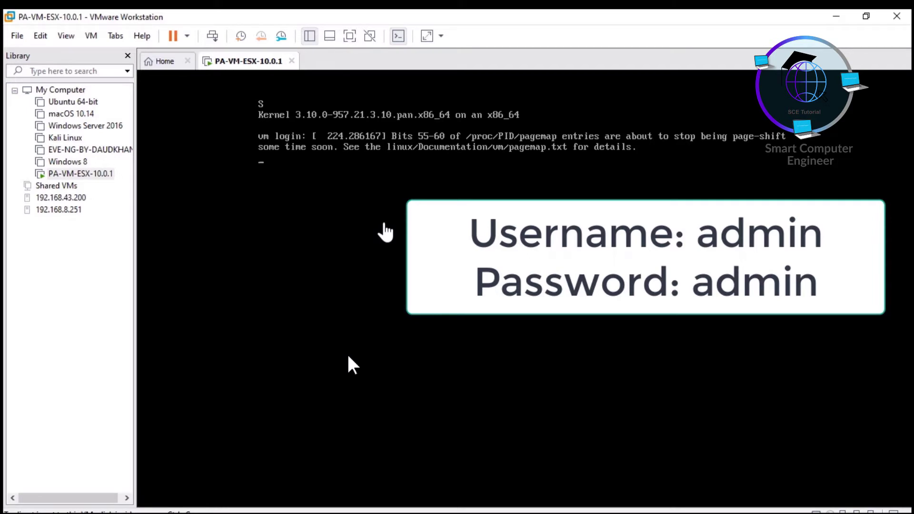
- Log in at the console with the default admin username and password, then refresh to a new PA-HDF login prompt
key("Return")
type("admin")
key("Return")
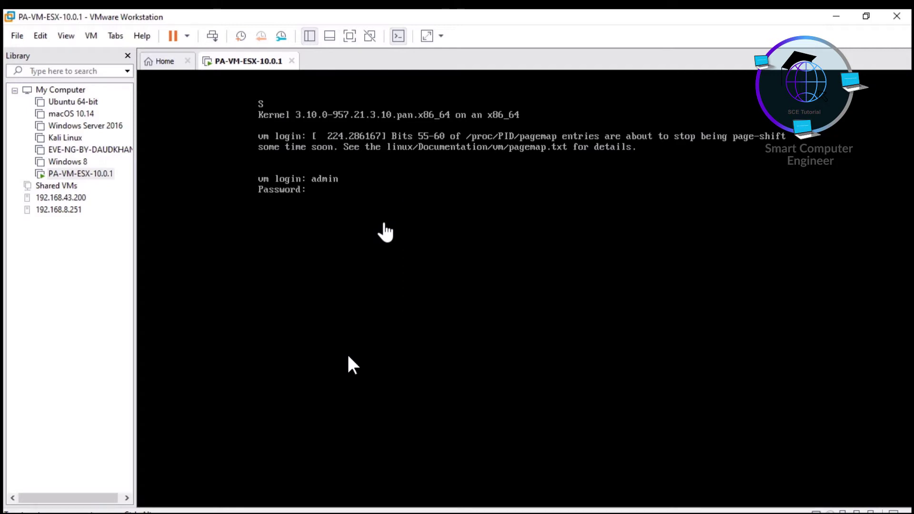
key("Return")
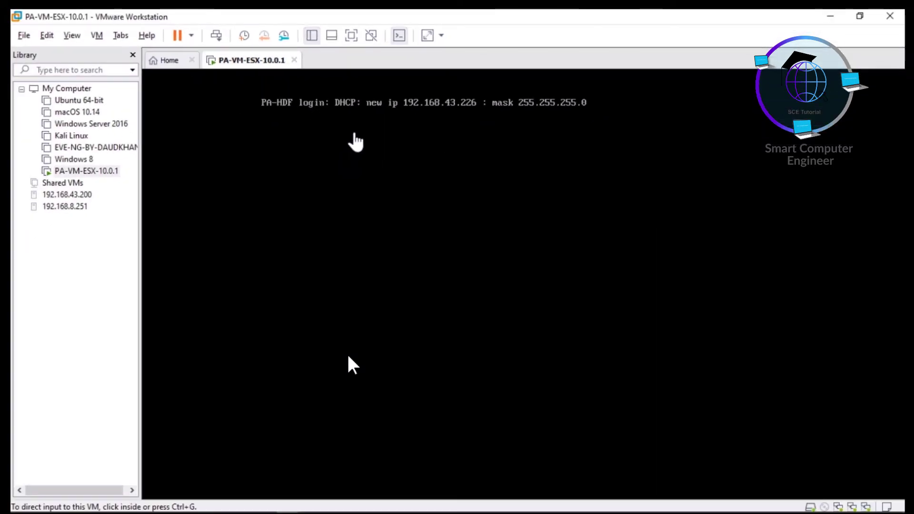
key("Return")
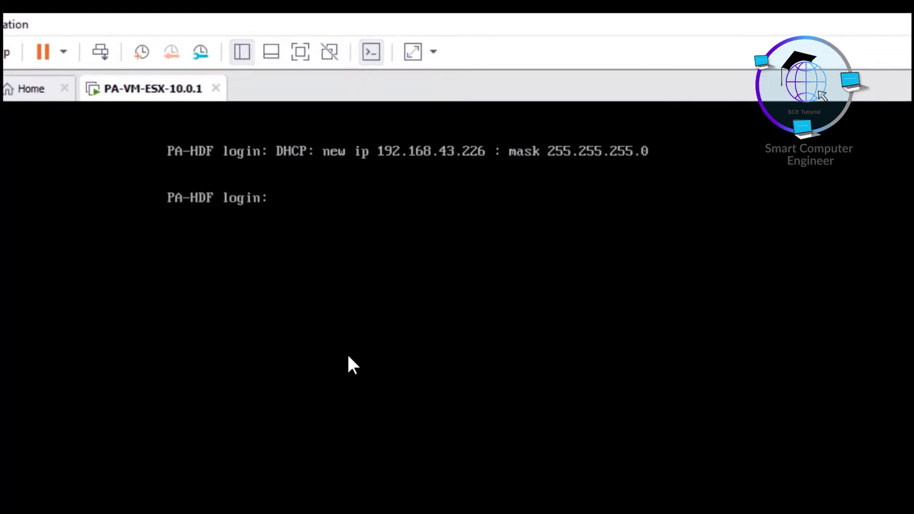